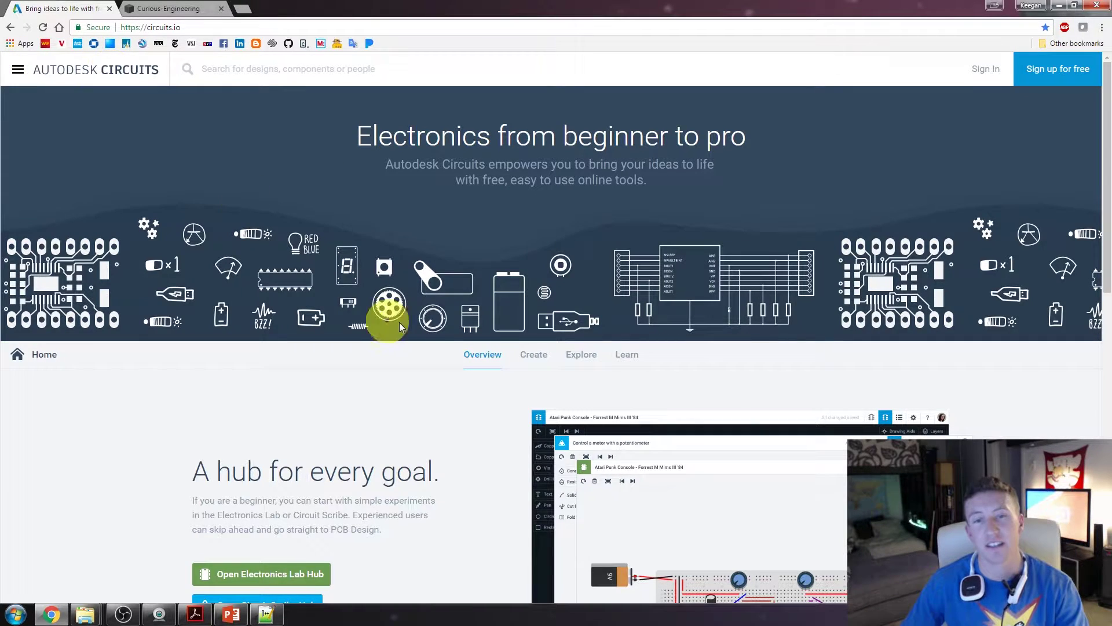
# - Look over the circuits.io home page, then switch to the Curious-Engineering blog tab
pyautogui.scroll(-5, 398, 322)
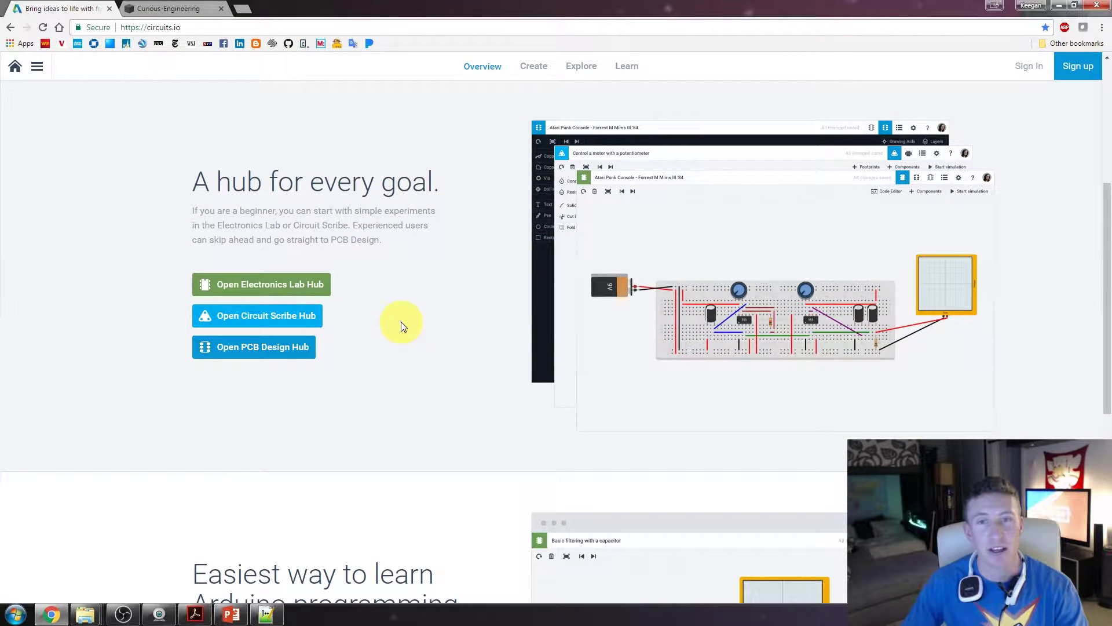
pyautogui.scroll(5, 400, 322)
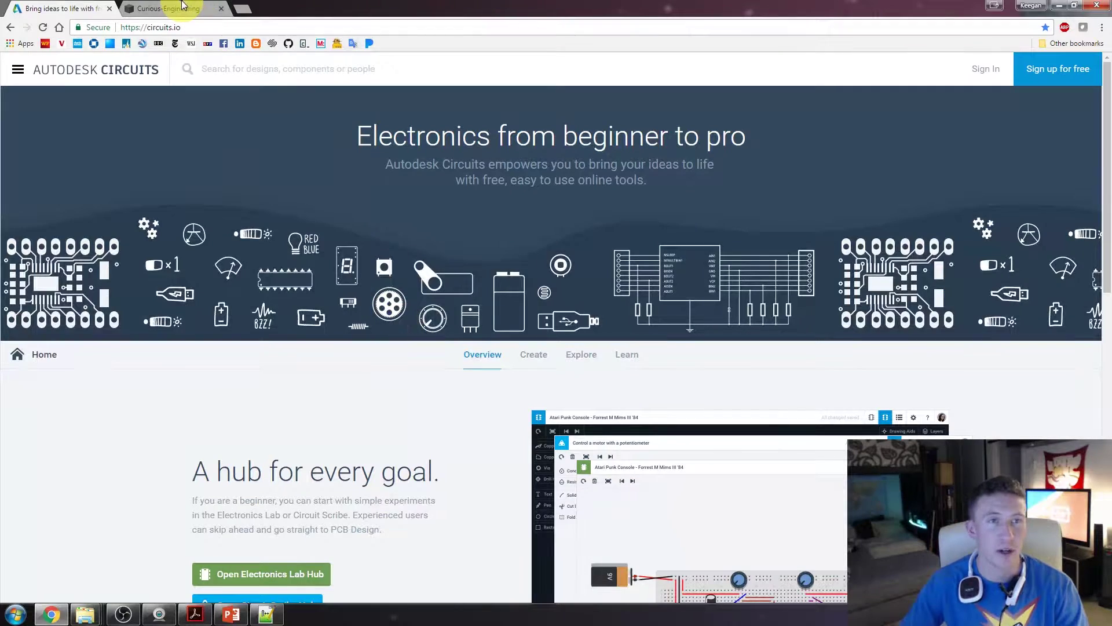
pyautogui.click(185, 10)
# - Open the Autodesk 123D Circuits blog post and launch its embedded 16x2 LCD w/ Arduino circuit
pyautogui.click(705, 279)
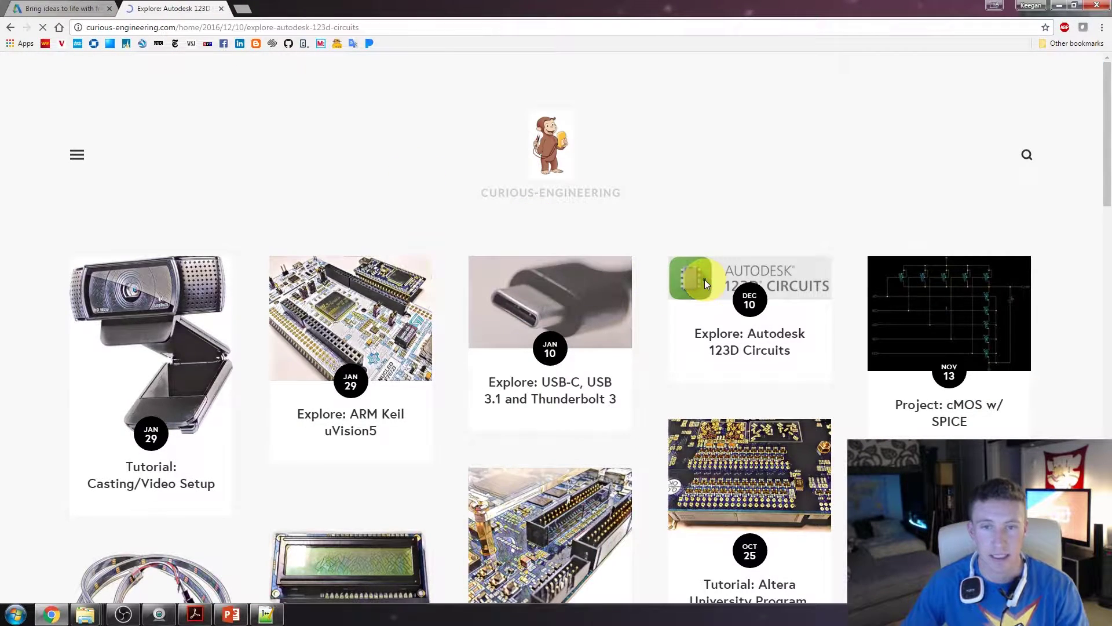
pyautogui.scroll(-8, 297, 315)
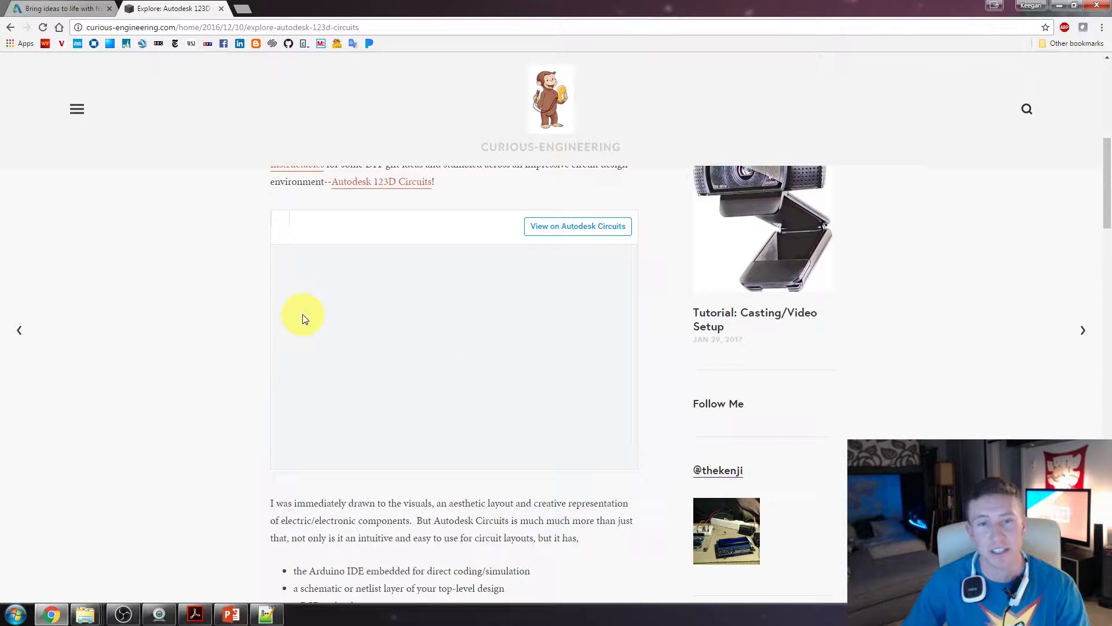
pyautogui.click(544, 229)
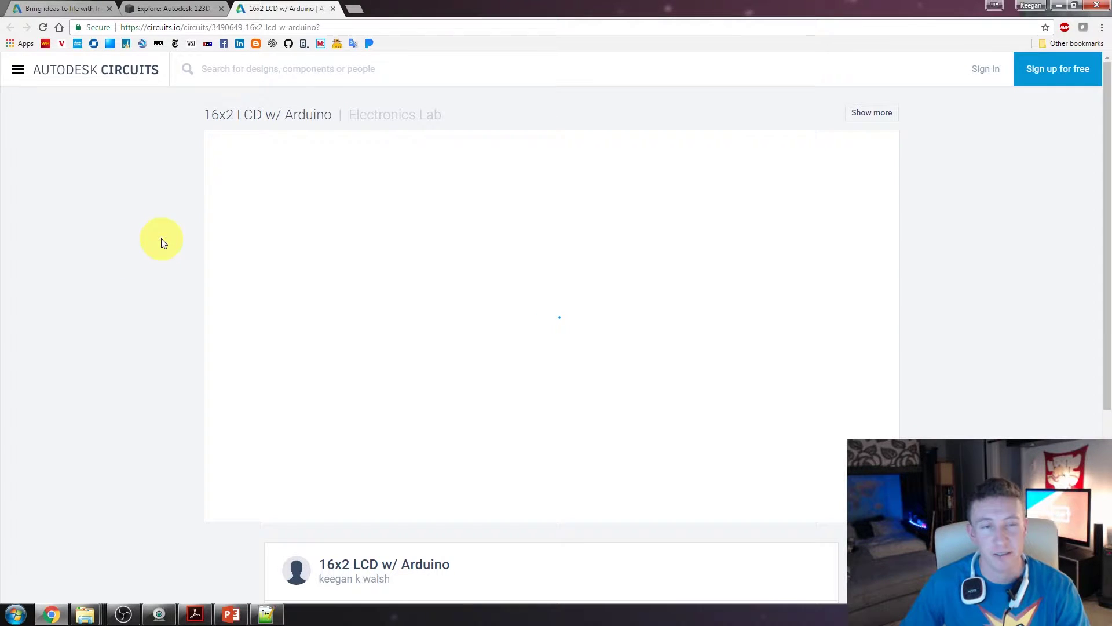
pyautogui.click(342, 143)
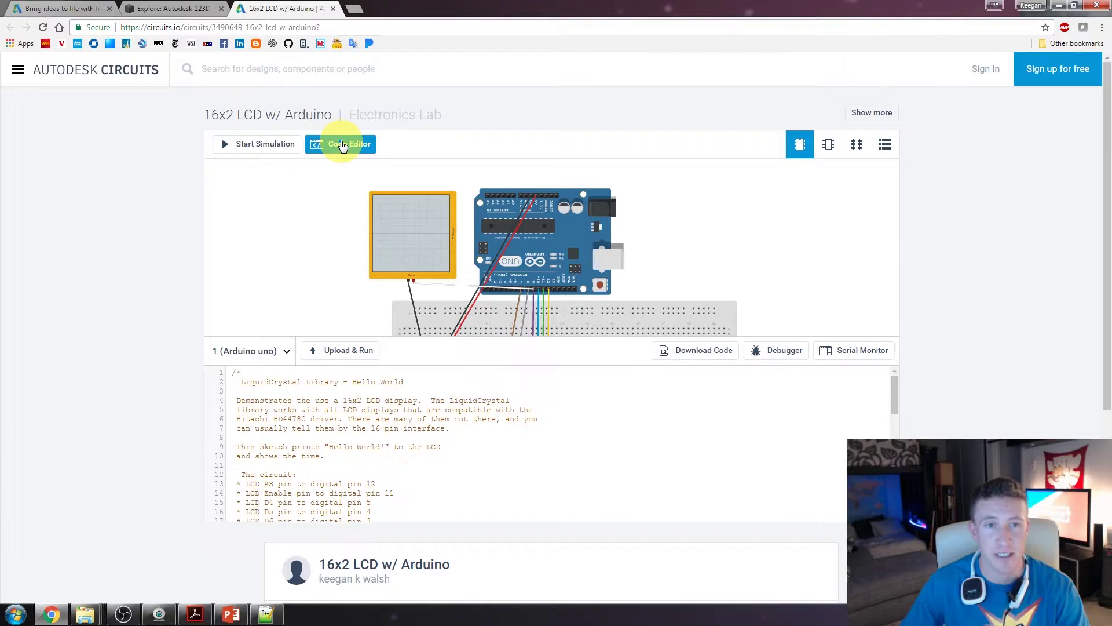
pyautogui.scroll(-6, 304, 443)
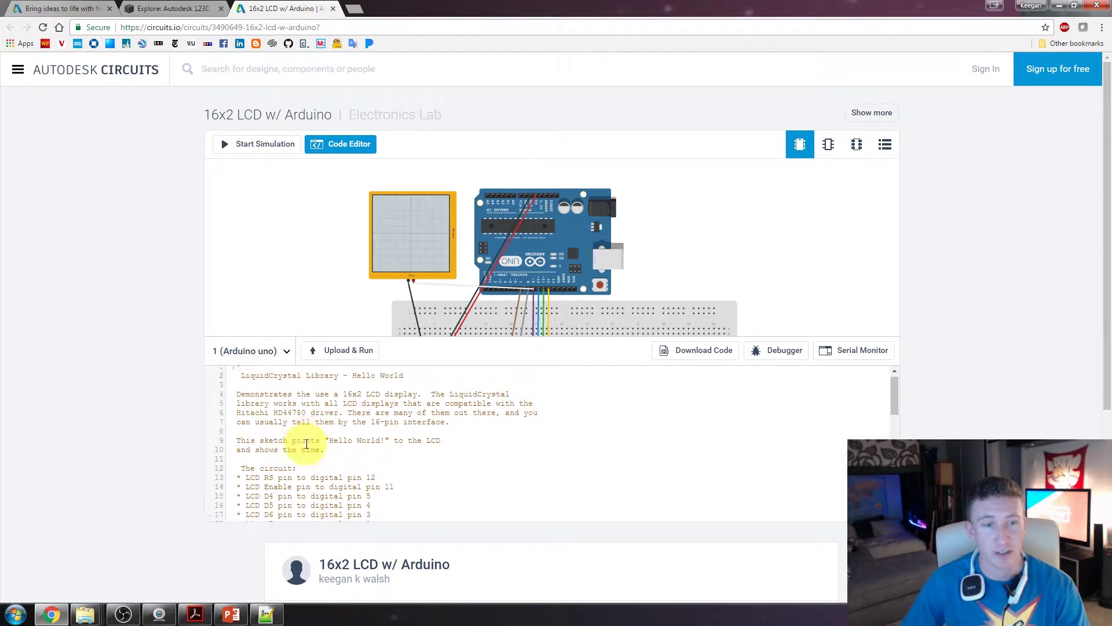
pyautogui.scroll(-8, 308, 443)
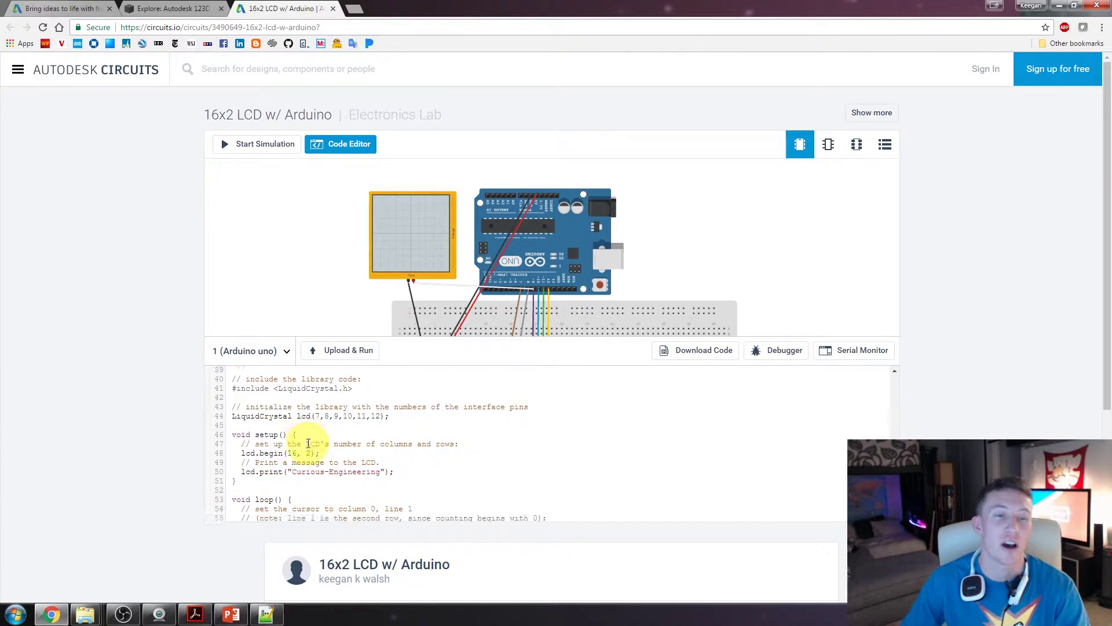
pyautogui.scroll(-1, 289, 457)
pyautogui.scroll(6, 293, 427)
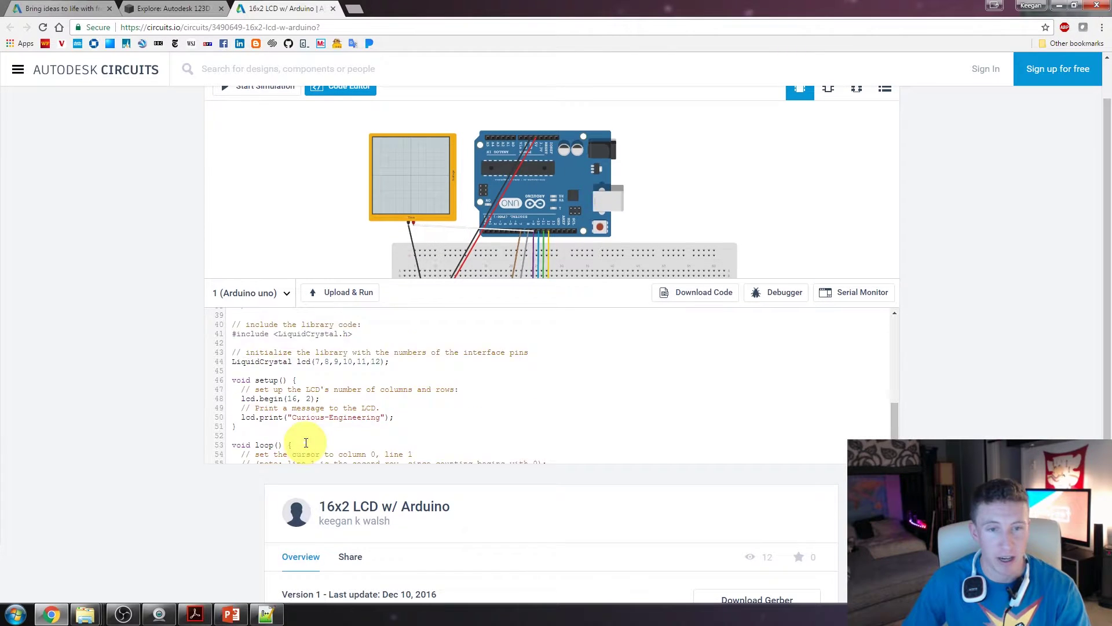
pyautogui.scroll(-4, 318, 427)
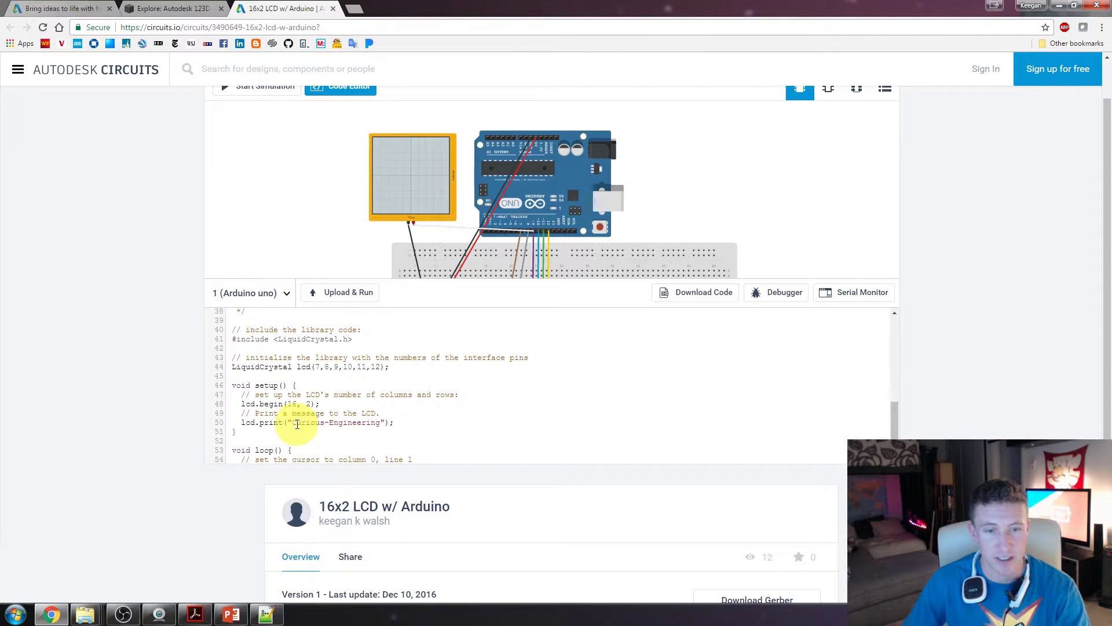
pyautogui.scroll(1, 278, 411)
pyautogui.scroll(10, 278, 412)
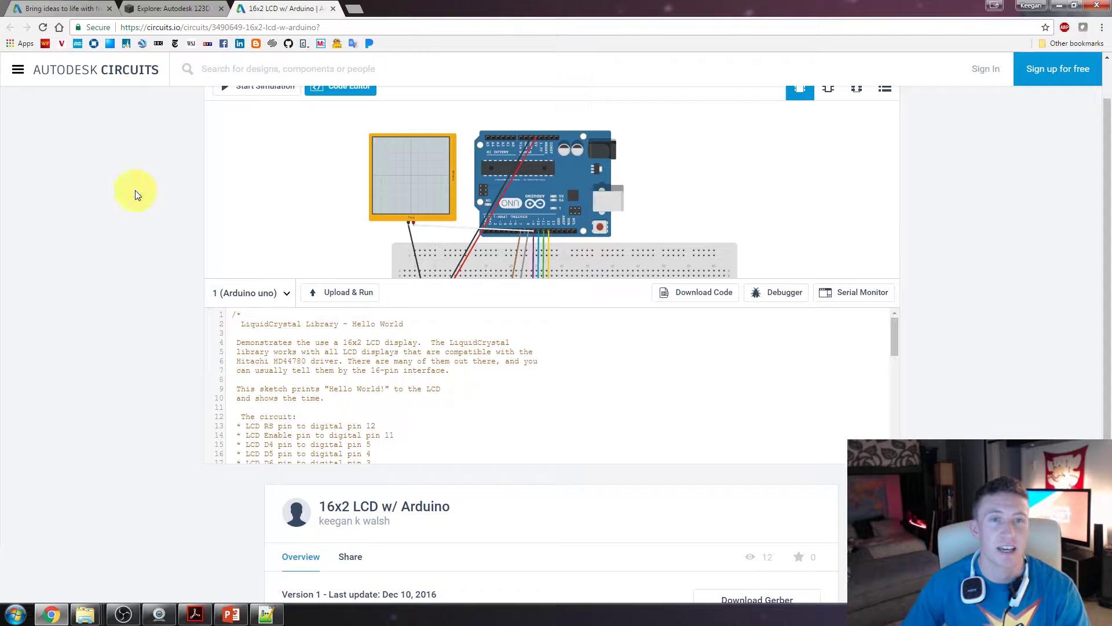
pyautogui.scroll(1, 135, 191)
pyautogui.click(324, 143)
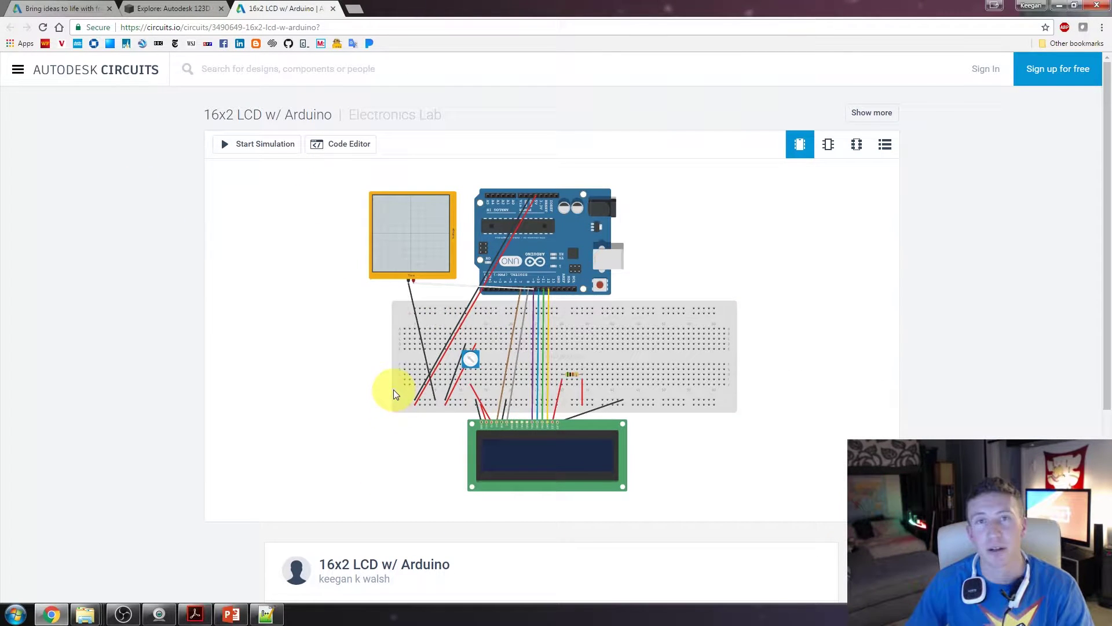
# - Run and then stop the LCD circuit simulation, then minimize Chrome to the desktop
pyautogui.click(250, 152)
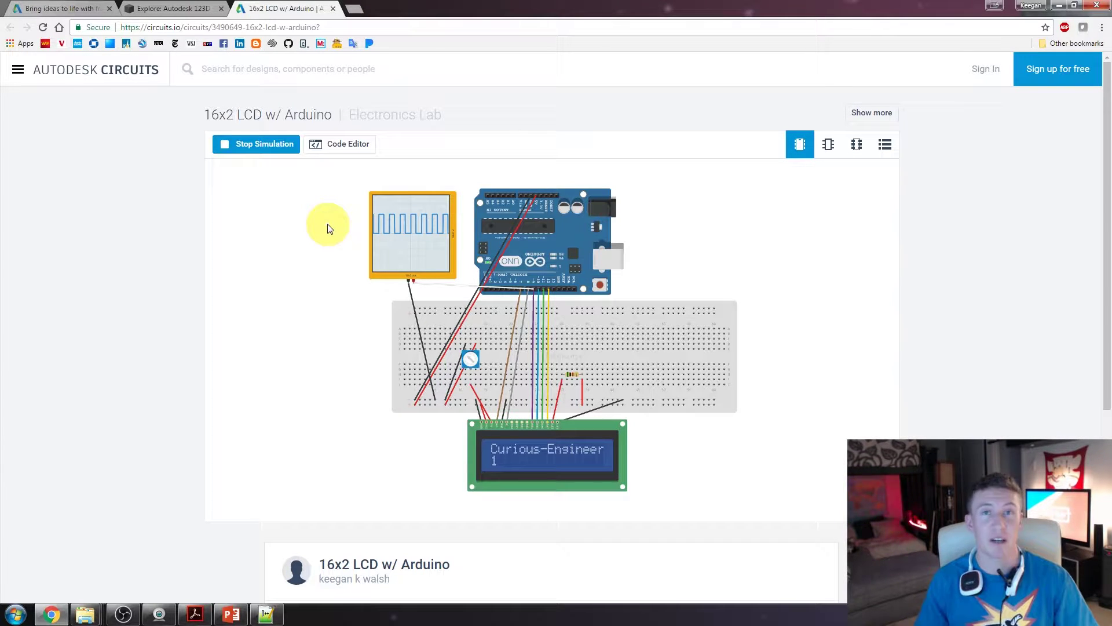
pyautogui.click(245, 155)
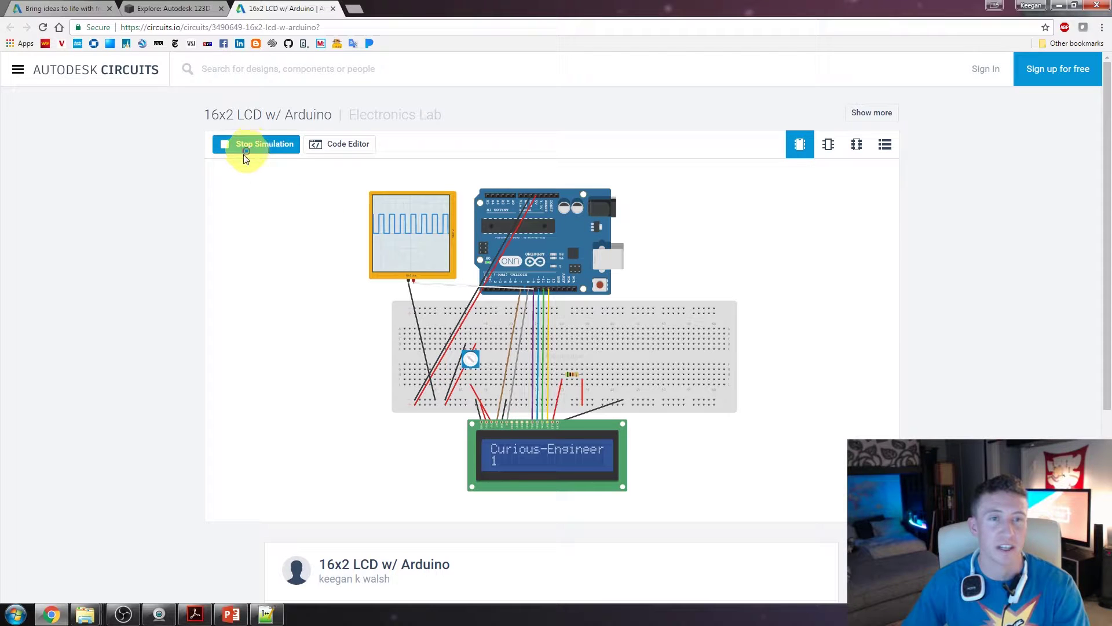
pyautogui.click(1064, 9)
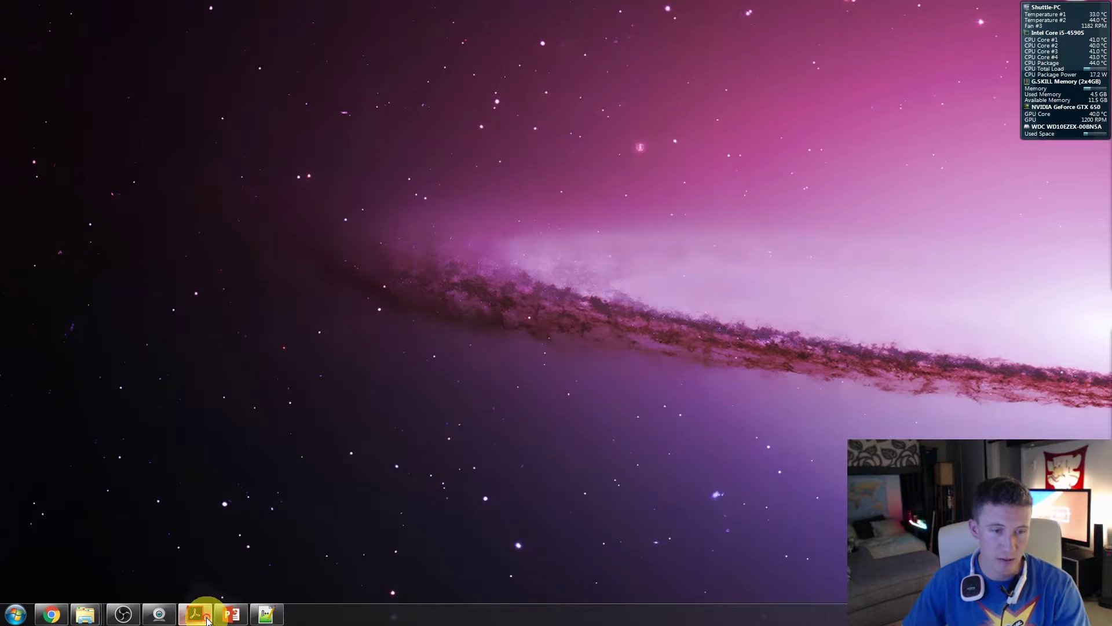
# - Open lab1_Verilog.pdf in Acrobat and review Figure 6 and Table 3's 7-segment character codes
pyautogui.click(199, 616)
pyautogui.scroll(3, 405, 244)
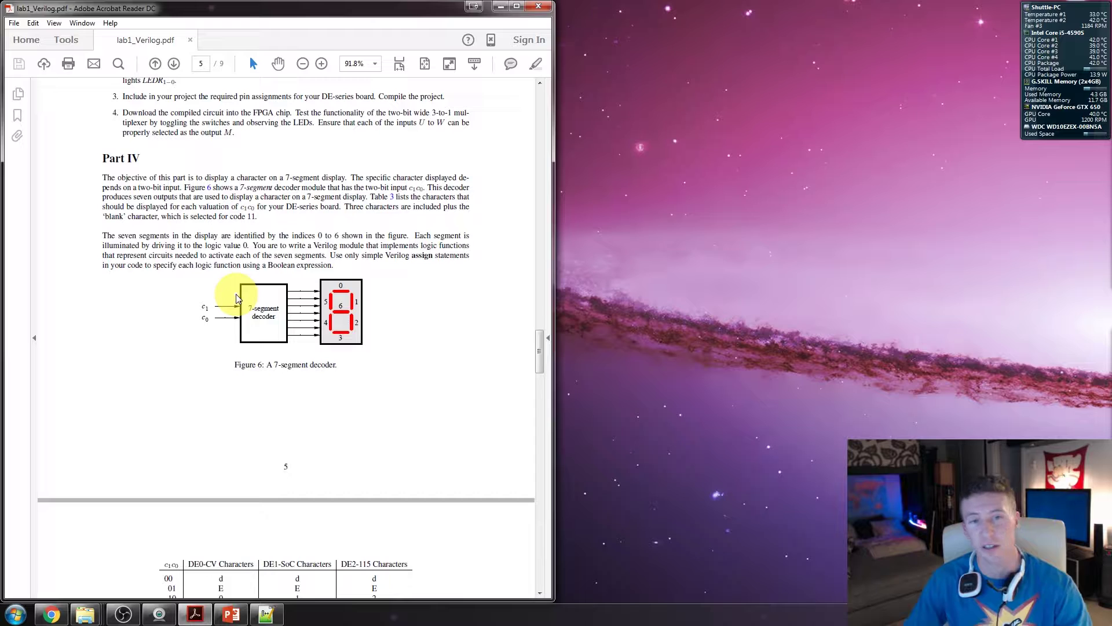
pyautogui.scroll(-3, 258, 293)
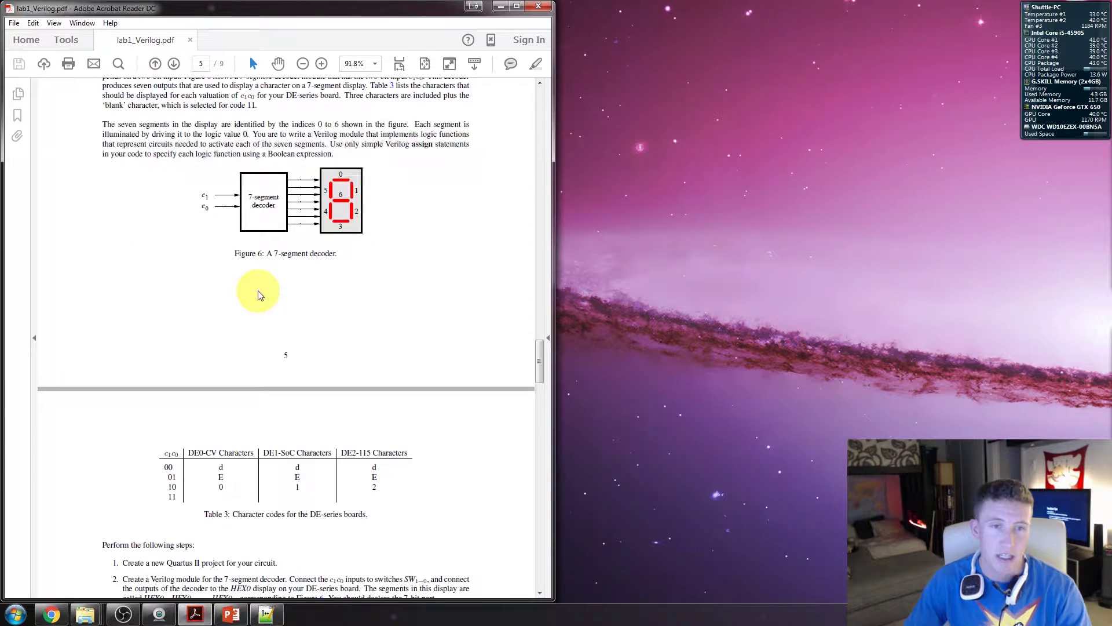
pyautogui.keyDown('ctrl'); pyautogui.scroll(2, 275, 355); pyautogui.keyUp('ctrl')
pyautogui.scroll(-2, 274, 356)
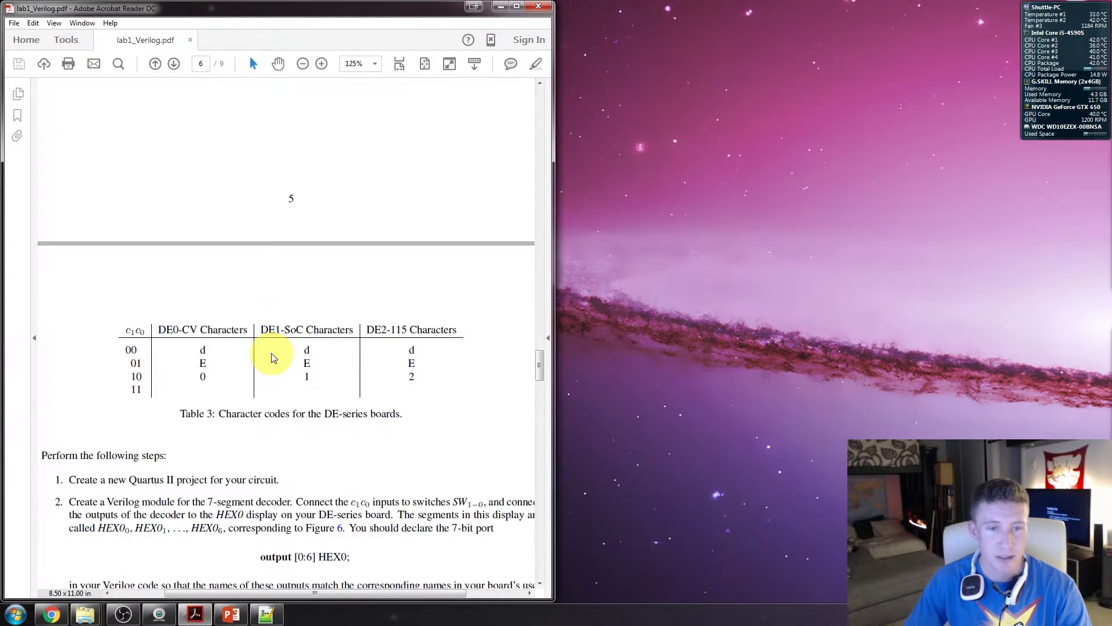
pyautogui.keyDown('ctrl'); pyautogui.scroll(1, 273, 355); pyautogui.keyUp('ctrl')
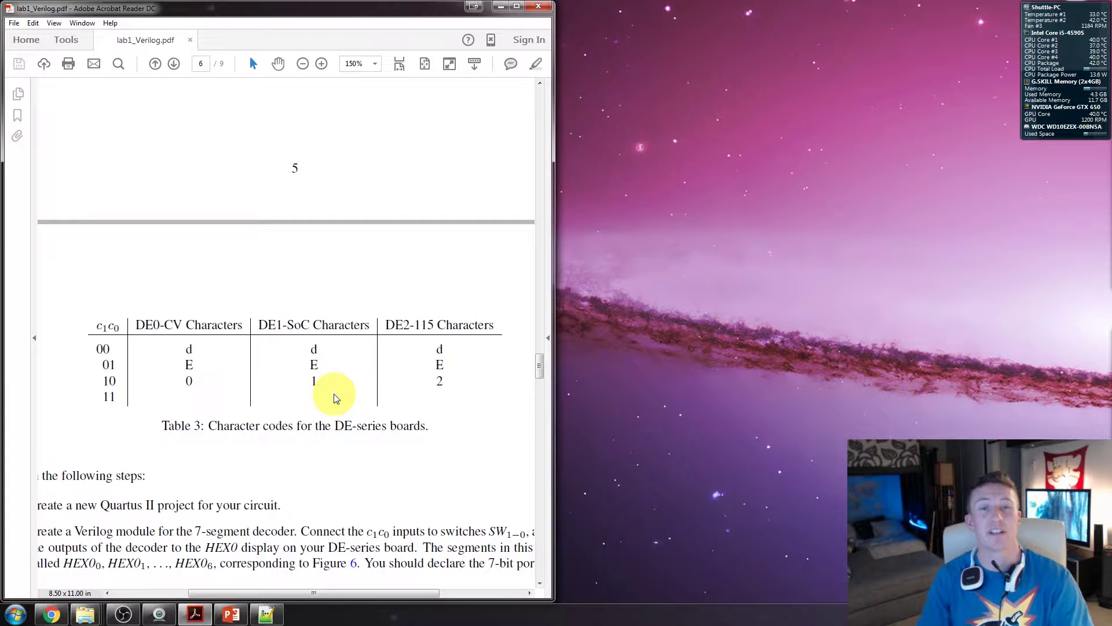
# - Minimize the PDF reader and bring up lab4_images, moving via slide 2 to slide 3, Create "d"
pyautogui.click(500, 6)
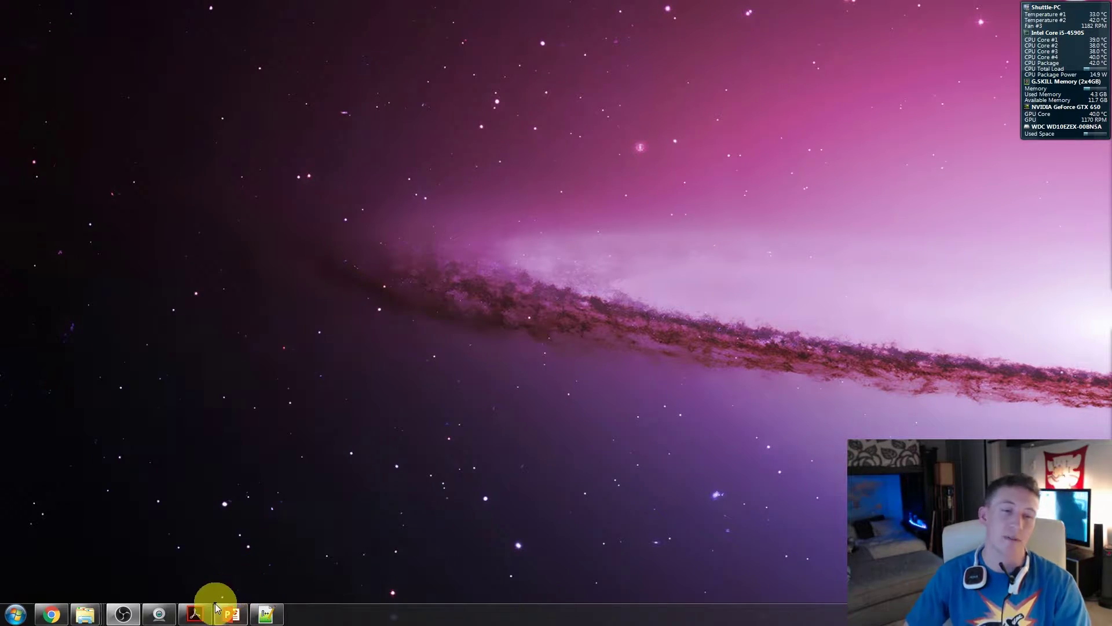
pyautogui.click(230, 607)
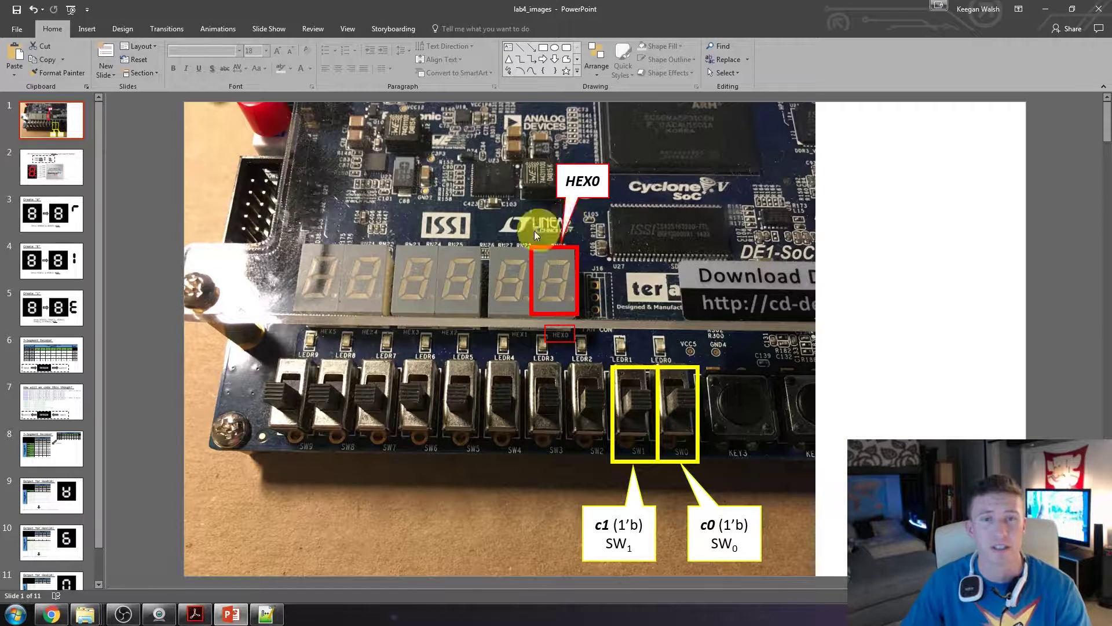
pyautogui.click(51, 169)
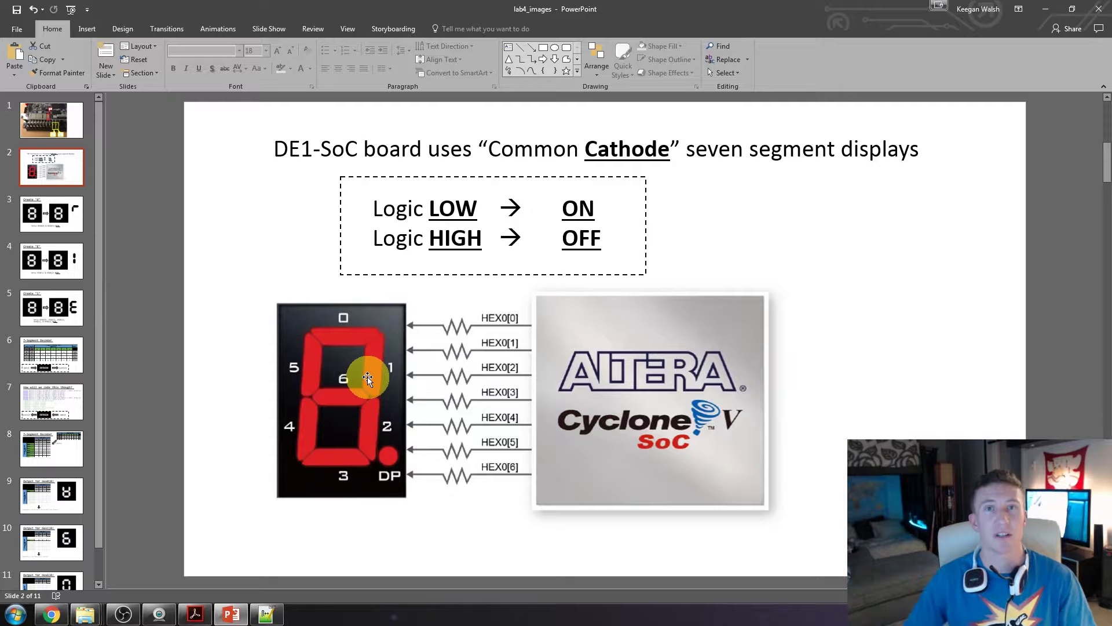
pyautogui.click(42, 209)
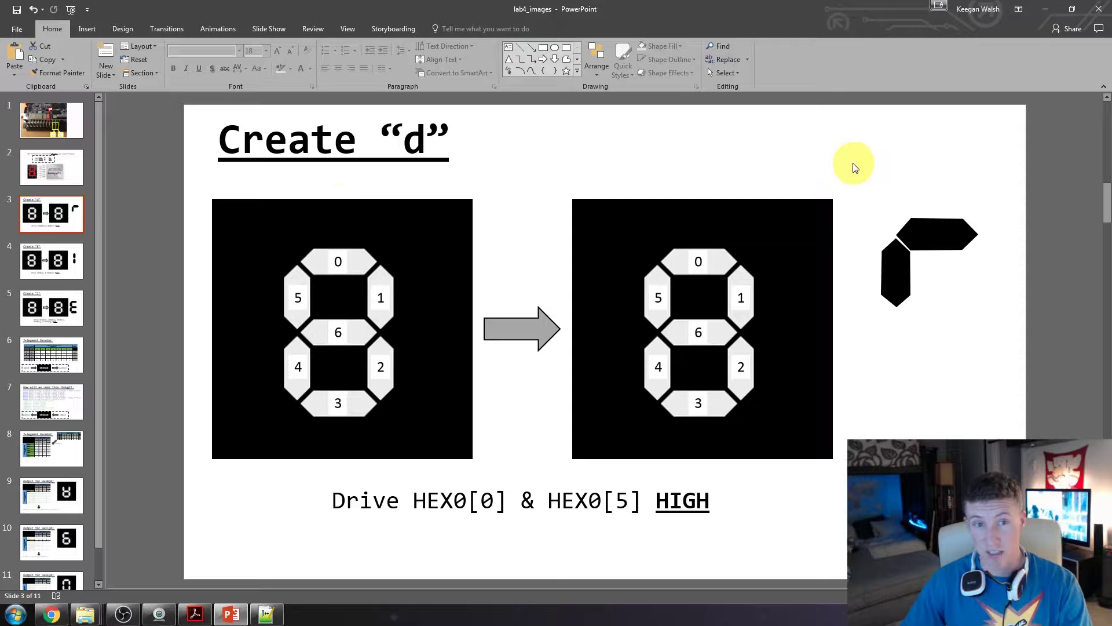
# - On slide 3, move the black L-shaped cover over segments 0 and 5 to form 'd'
pyautogui.moveTo(842, 176); pyautogui.dragTo(1001, 363)
pyautogui.moveTo(946, 231)
pyautogui.mouseDown()
pyautogui.moveTo(695, 255)
pyautogui.moveTo(704, 257)
pyautogui.mouseUp()
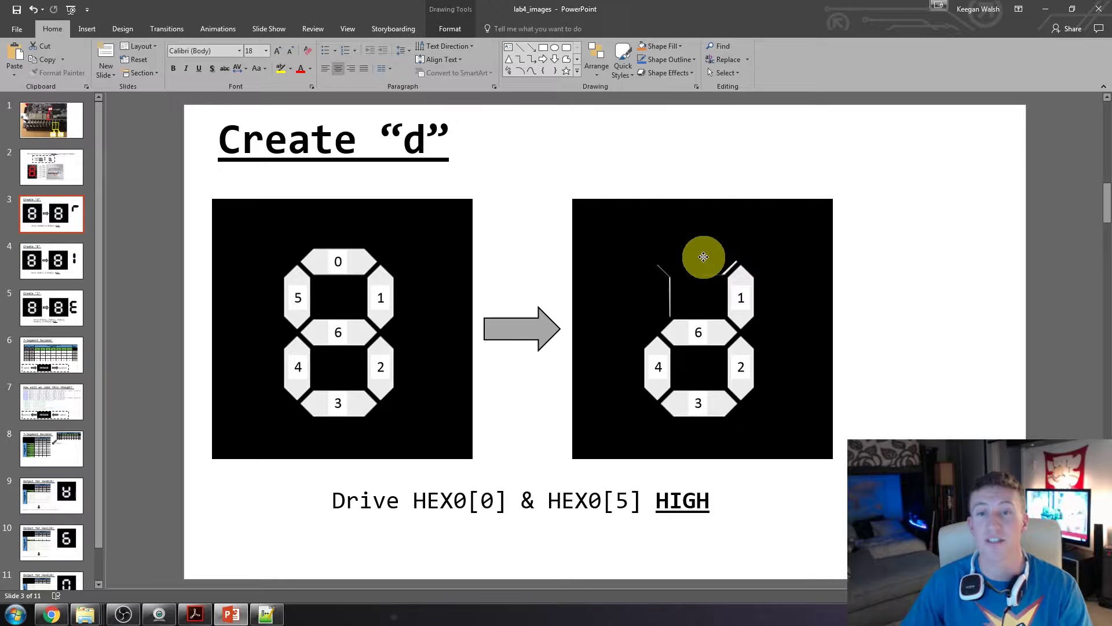
pyautogui.click(966, 238)
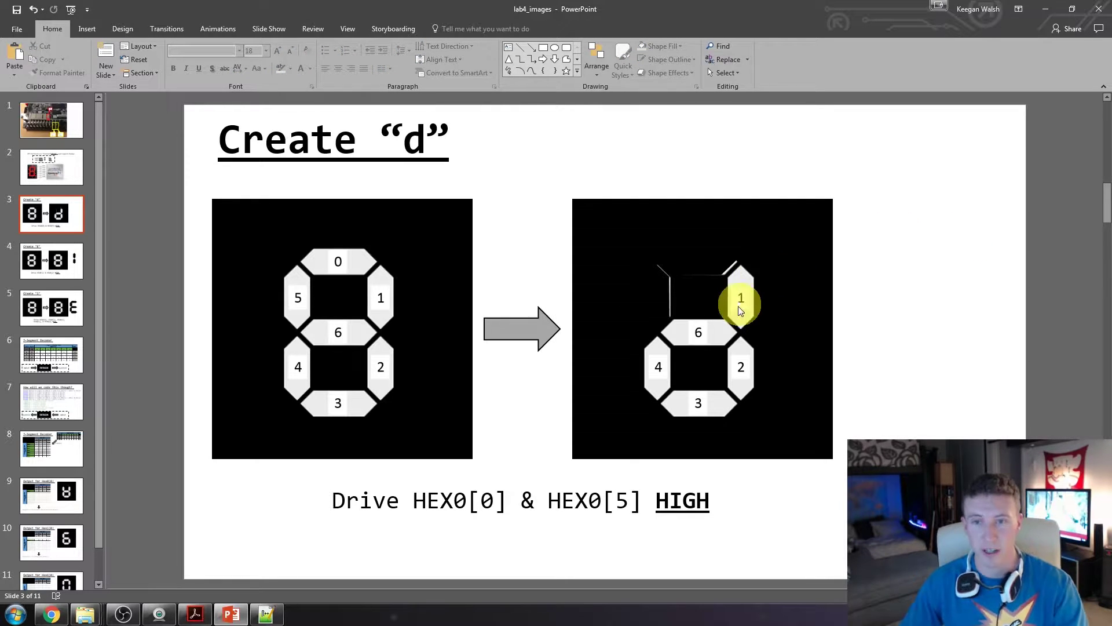
# - On slide 4, place both black hexagons over the right digit's segments 1 and 2 to form 'E'
pyautogui.click(38, 254)
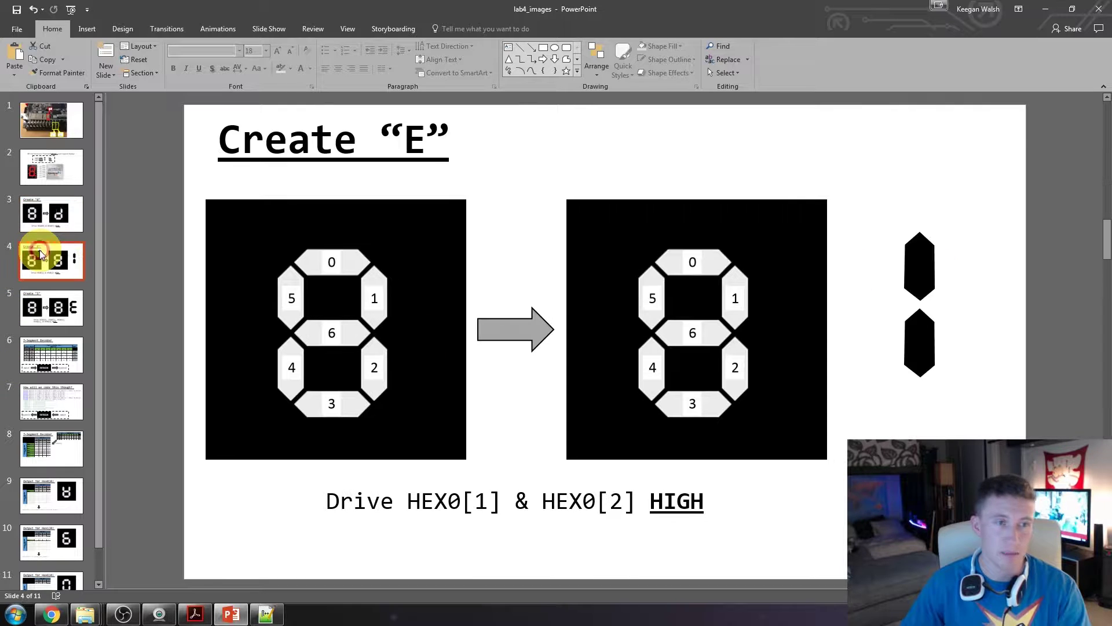
pyautogui.moveTo(861, 183); pyautogui.dragTo(988, 440)
pyautogui.moveTo(919, 278); pyautogui.dragTo(734, 306)
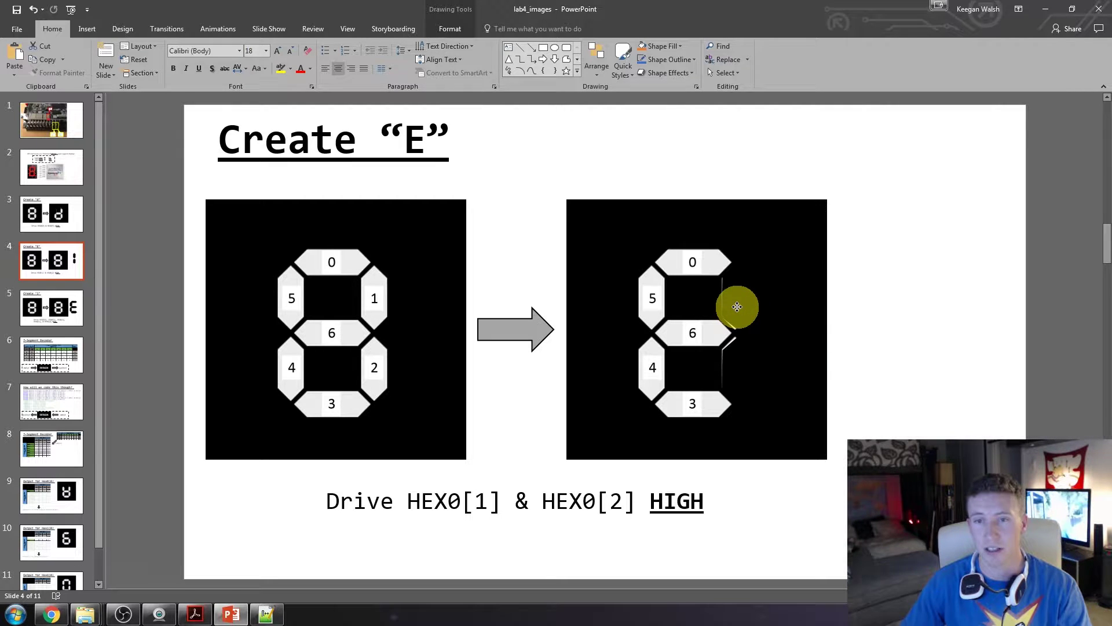
pyautogui.moveTo(737, 307); pyautogui.dragTo(738, 307)
pyautogui.click(934, 301)
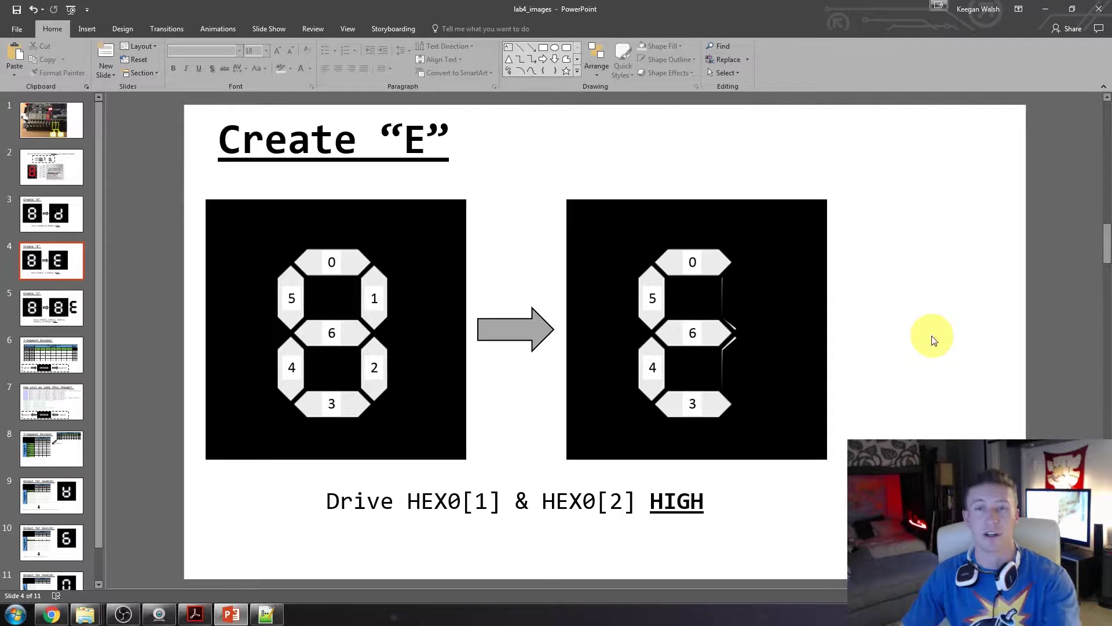
# - On slide 5, move the black E-shaped cover over the second 8, leaving segments 1 and 2
pyautogui.click(58, 314)
pyautogui.moveTo(849, 193); pyautogui.dragTo(1020, 439)
pyautogui.moveTo(914, 322); pyautogui.dragTo(701, 332)
pyautogui.click(961, 344)
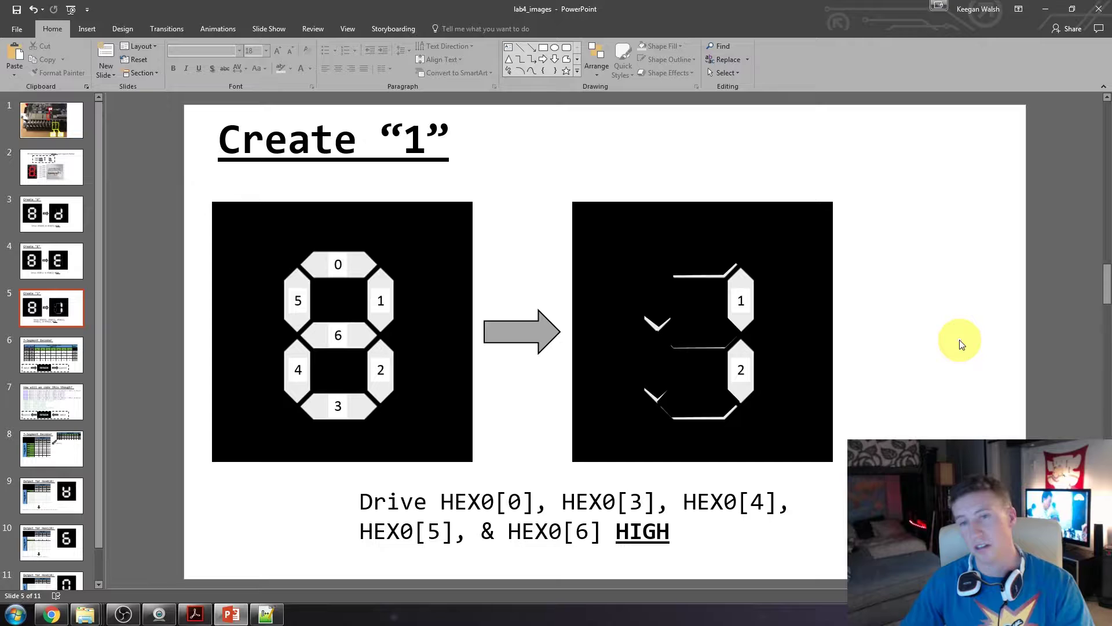